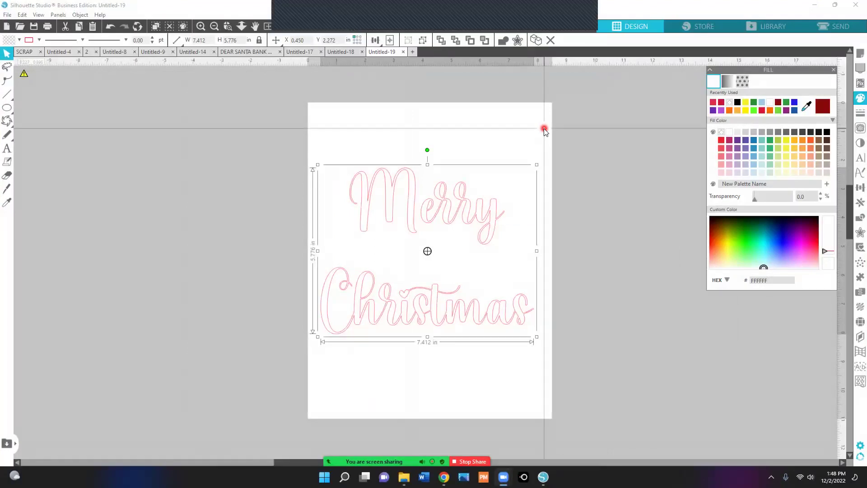
Step: Fill the Merry Christmas text with the recently used red, hex CA1538
drag(543, 129, 549, 136)
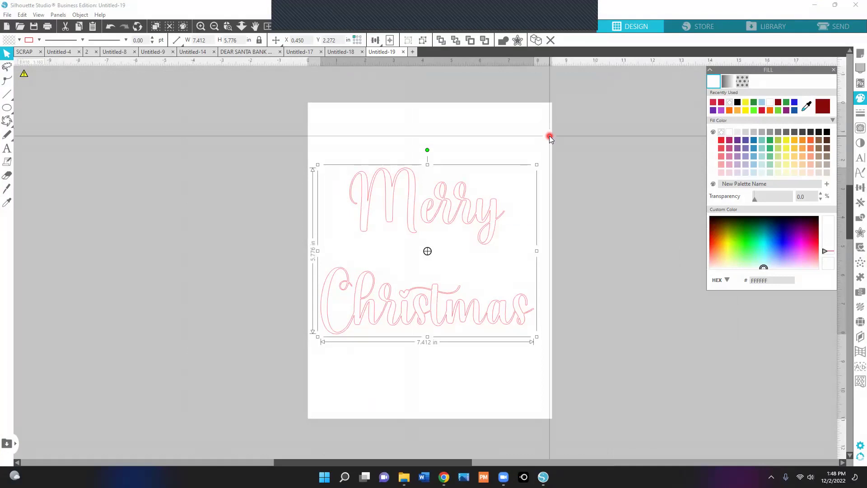
click(550, 136)
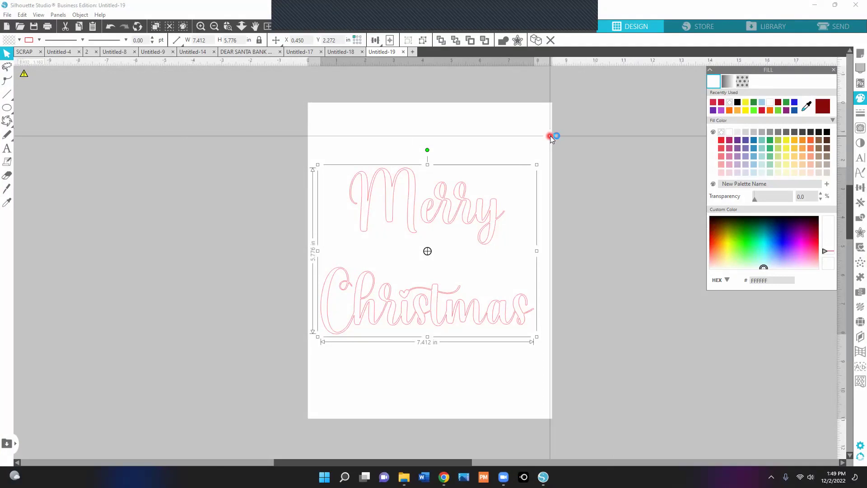
click(492, 205)
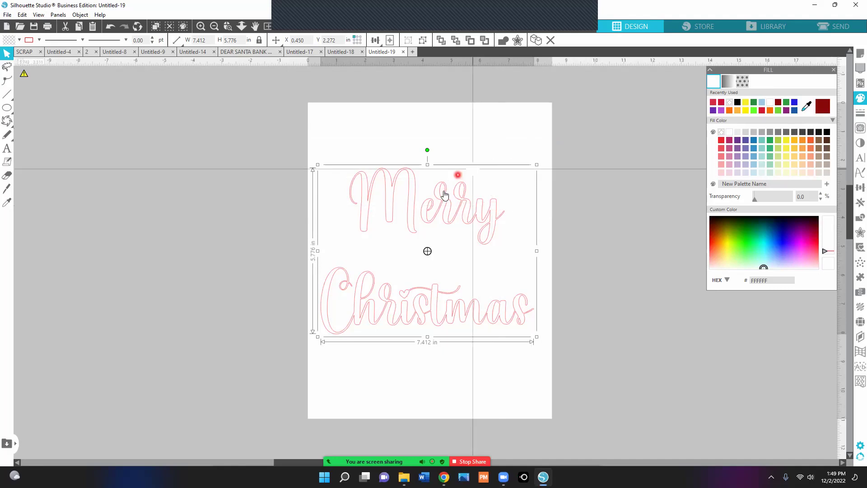
click(722, 102)
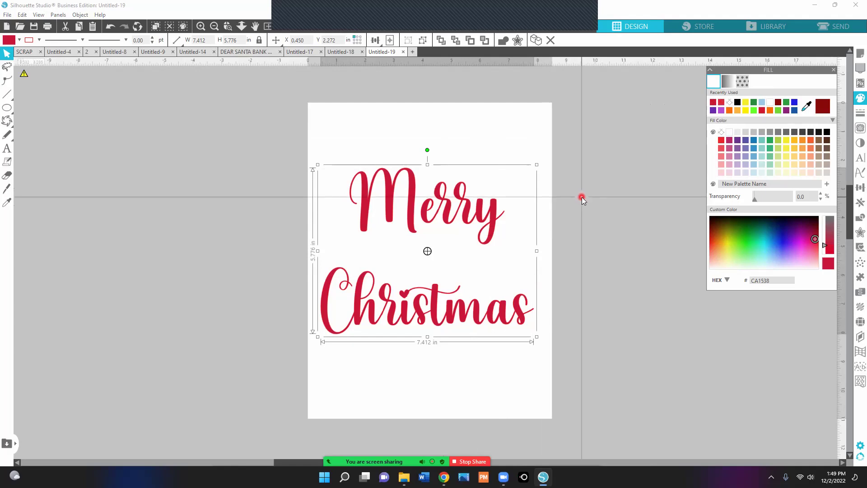
scroll(582, 199, up, 3)
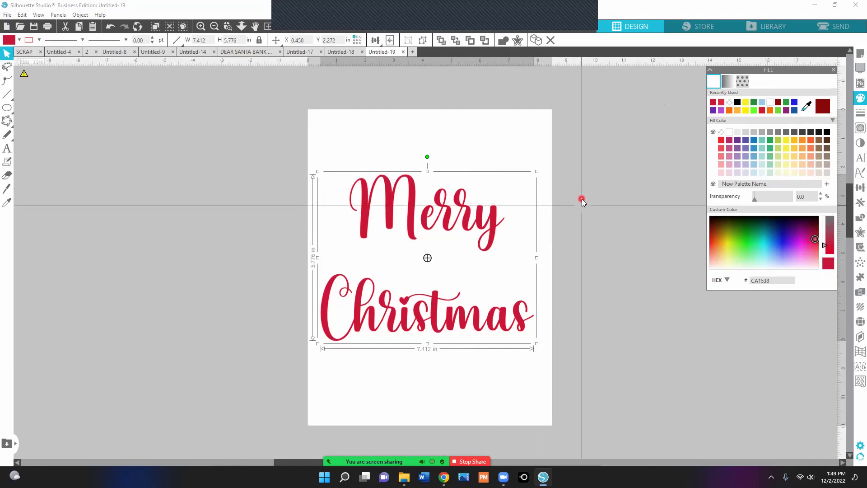
Step: Zoom out and drag the SHADES OF RED COLOR chart to the left of the page
scroll(582, 199, up, 2)
scroll(452, 108, down, 3)
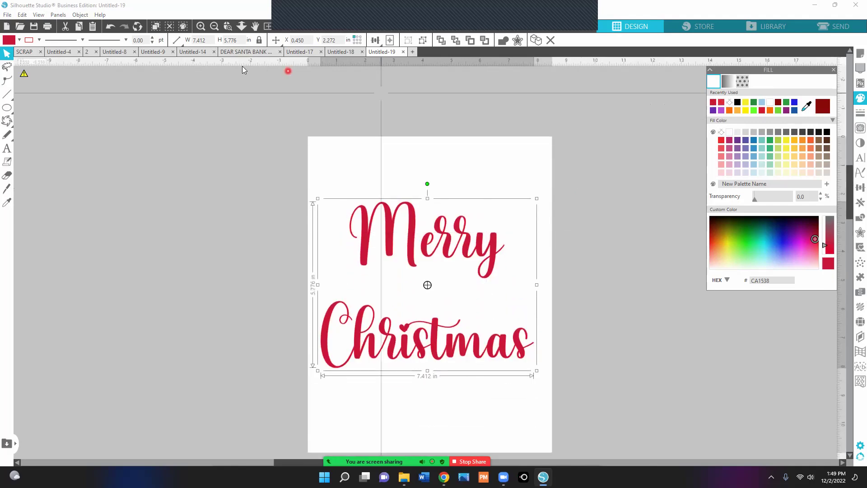
click(215, 26)
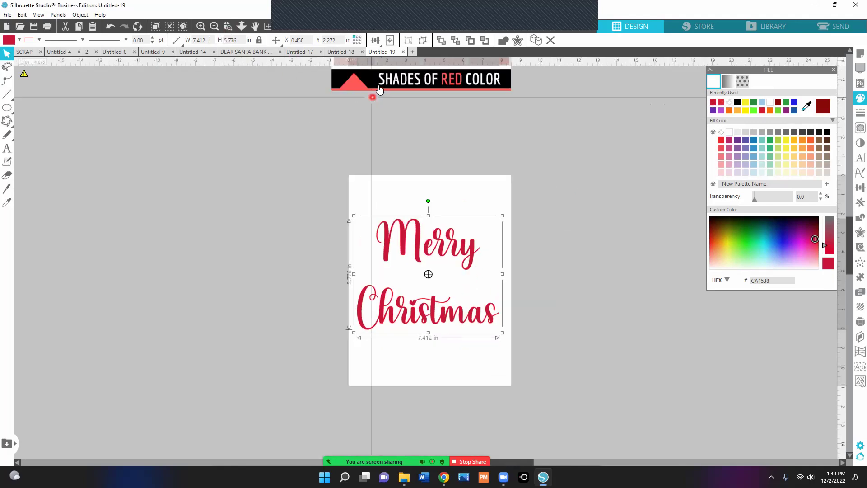
click(352, 95)
drag(376, 83, 286, 305)
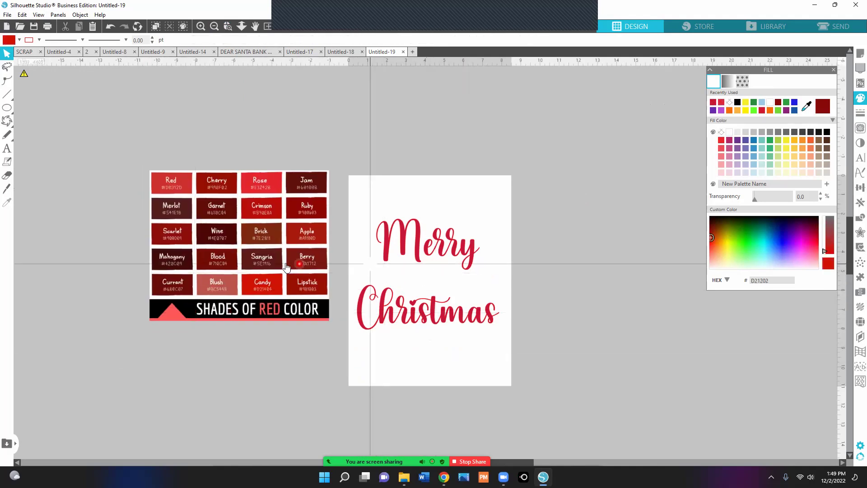
drag(285, 263, 291, 269)
click(492, 155)
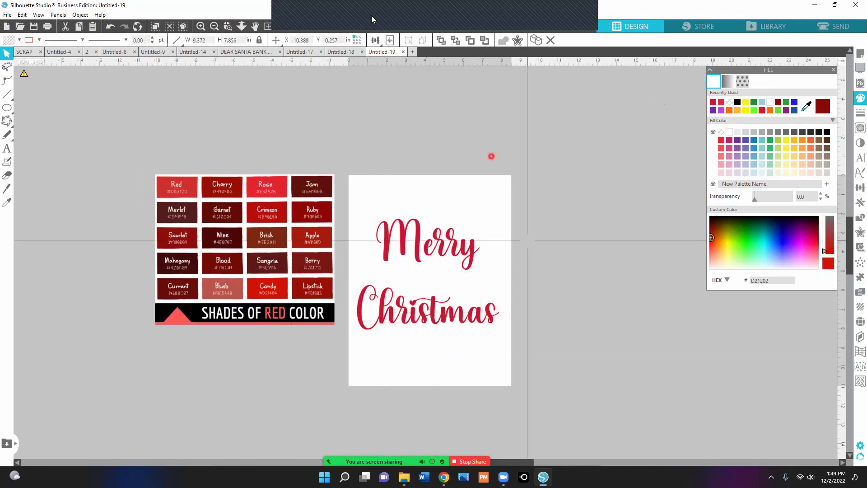
Step: Reframe the view so the page and colour chart both fit
click(215, 27)
click(199, 27)
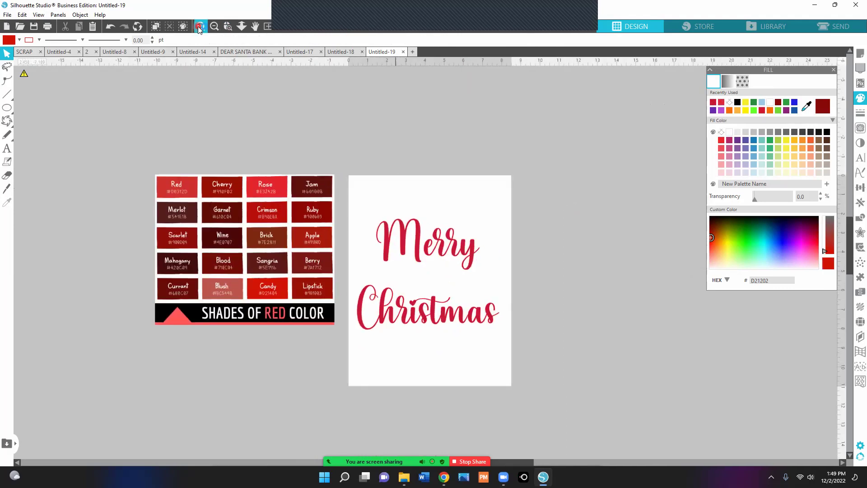
click(199, 28)
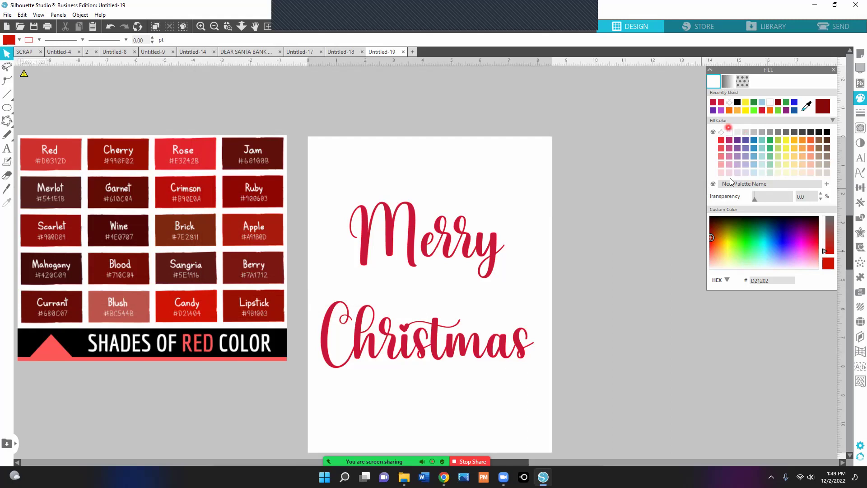
Step: Try custom spectrum colours on the text, including red CA1538 and blue-purple 3313B0
click(714, 238)
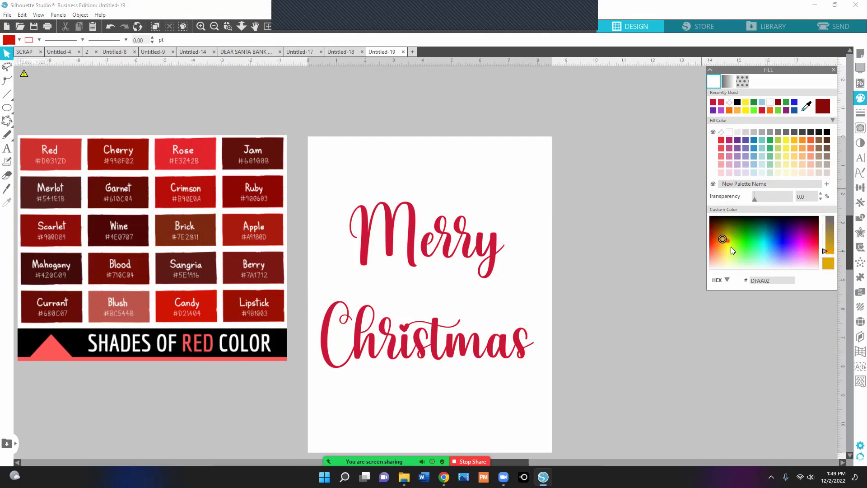
click(466, 243)
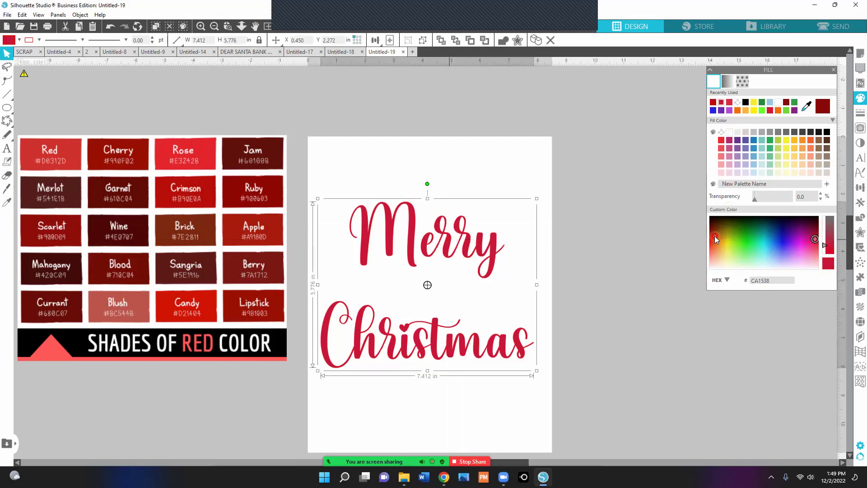
click(814, 239)
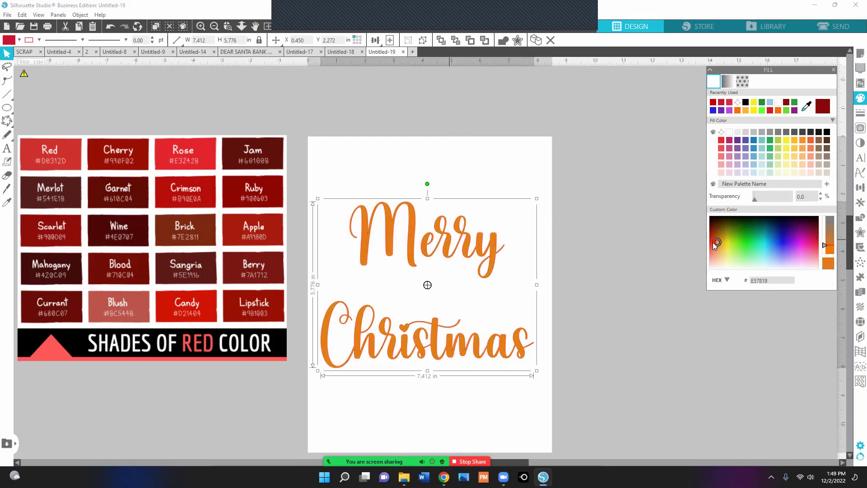
click(744, 250)
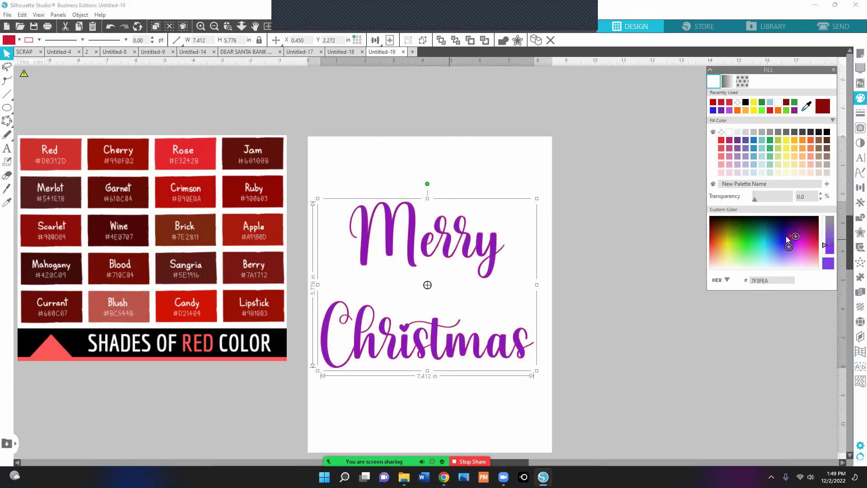
click(785, 236)
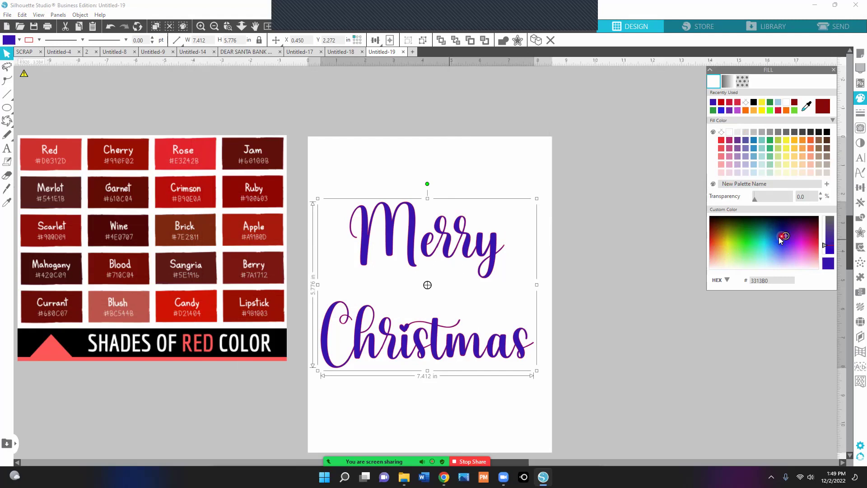
Step: Enter hex D21404 to fill the text with the chart's Candy red
mouse_move(785, 235)
mouse_down()
mouse_move(615, 266)
mouse_move(191, 307)
mouse_move(208, 323)
mouse_move(554, 315)
mouse_move(726, 306)
mouse_move(730, 285)
mouse_up()
click(730, 285)
click(750, 280)
double_click(776, 280)
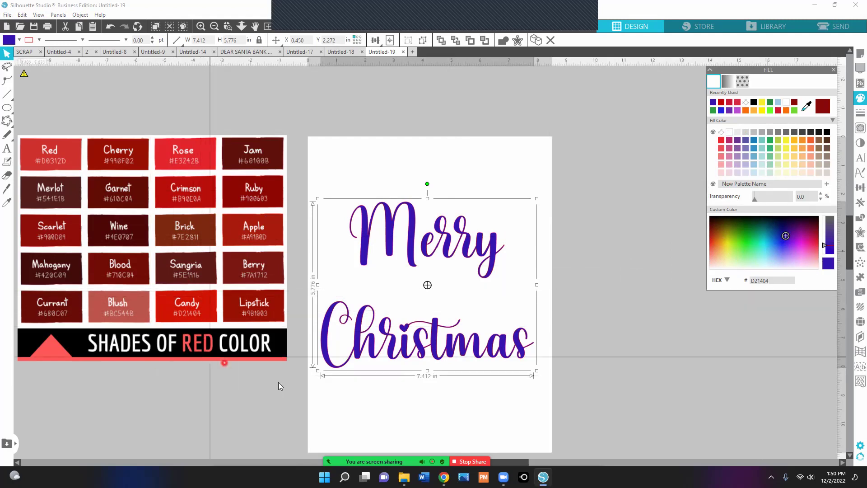
key(Return)
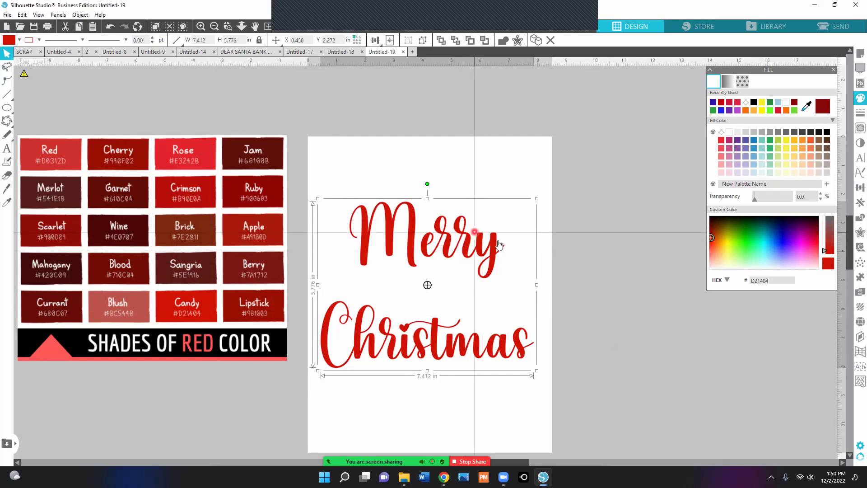
Step: Fill the lettering with the palette's green swatch, 22A954, and zoom in to inspect it
click(770, 140)
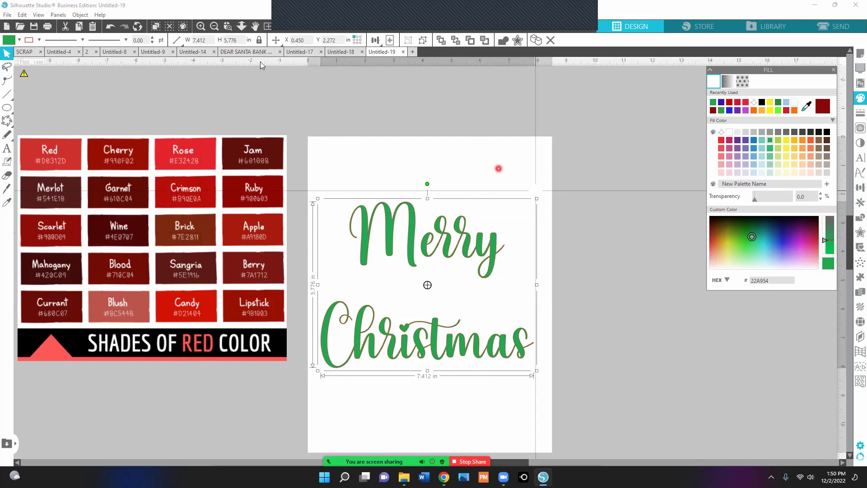
click(200, 26)
scroll(332, 146, up, 1)
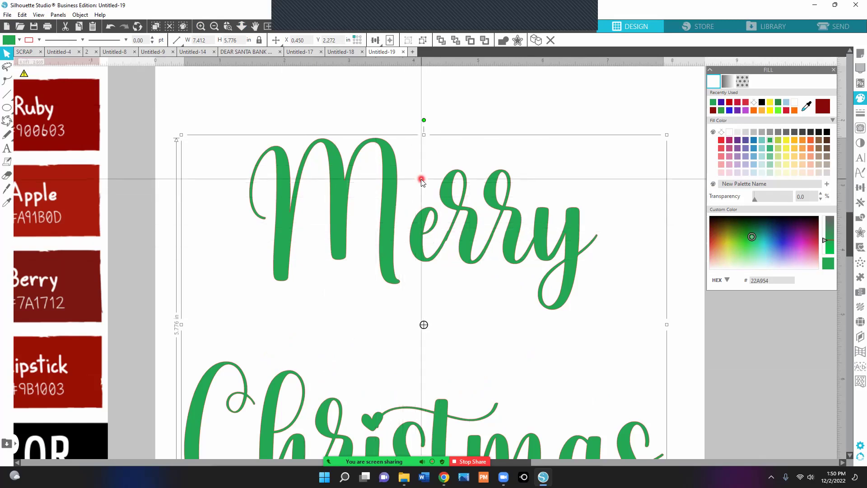
click(215, 31)
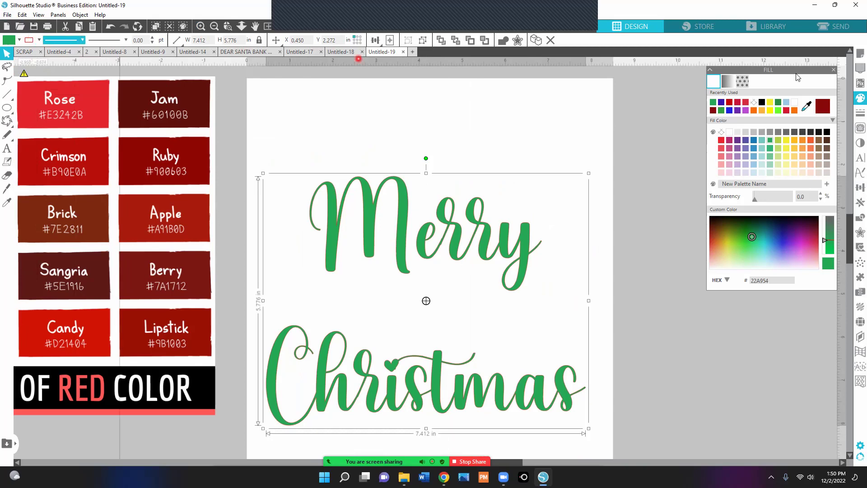
Step: Set the outline colour of the selected Merry Christmas text to black
click(854, 118)
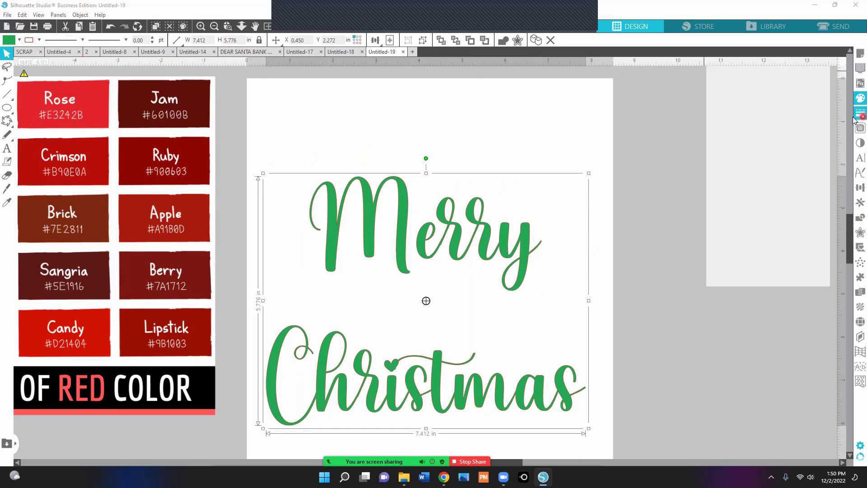
click(28, 40)
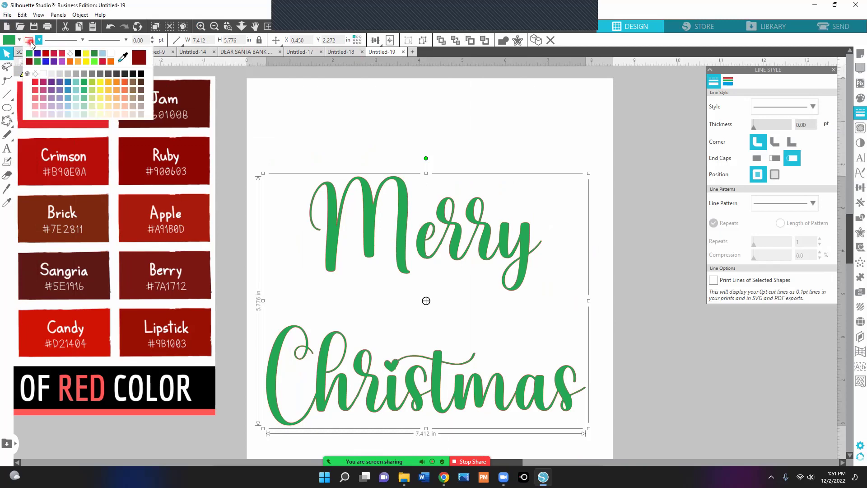
click(70, 55)
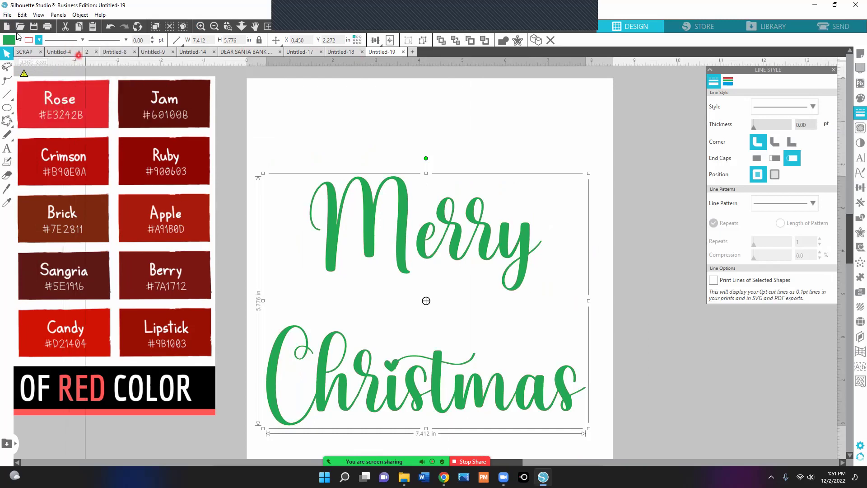
click(28, 40)
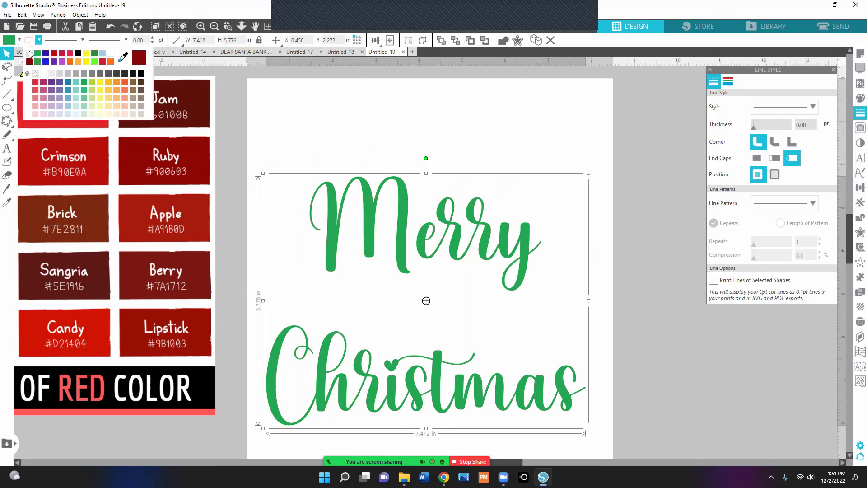
click(38, 55)
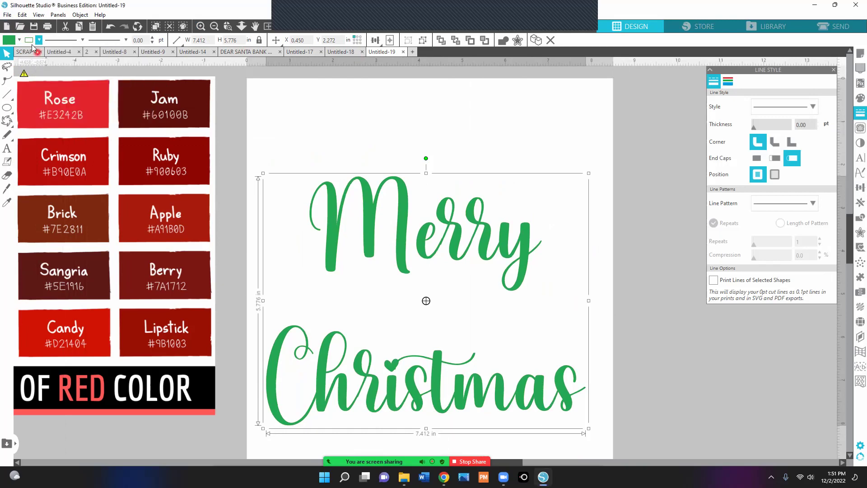
click(31, 43)
click(416, 244)
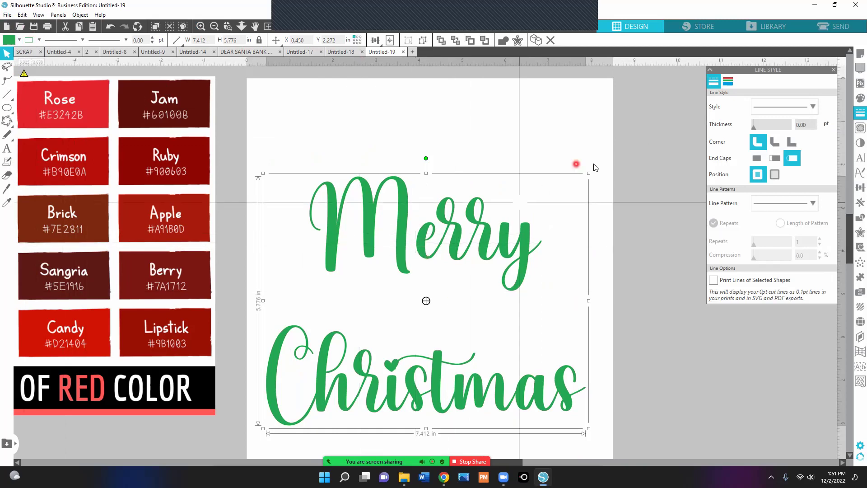
click(28, 41)
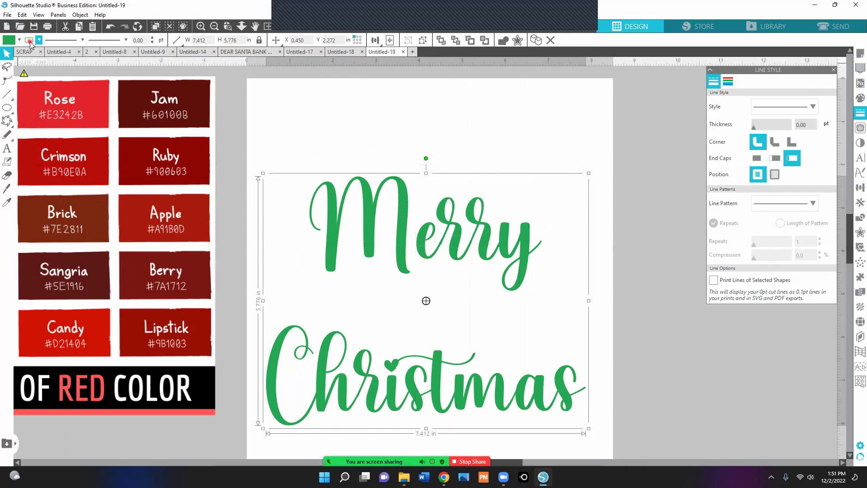
click(76, 53)
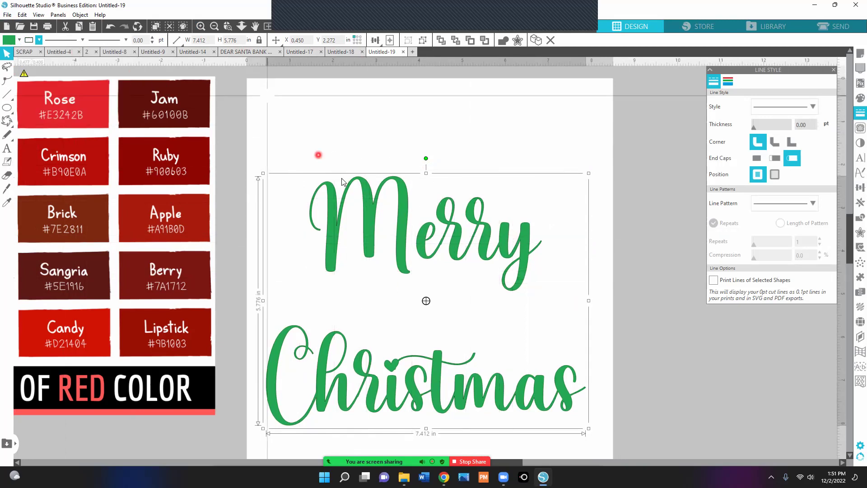
Step: Raise the outline thickness from 0.50 pt to 2.50 pt
click(154, 39)
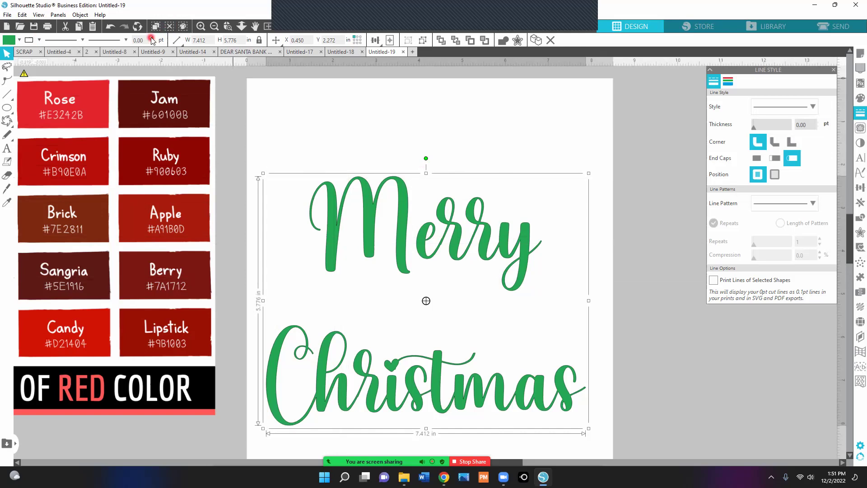
click(152, 39)
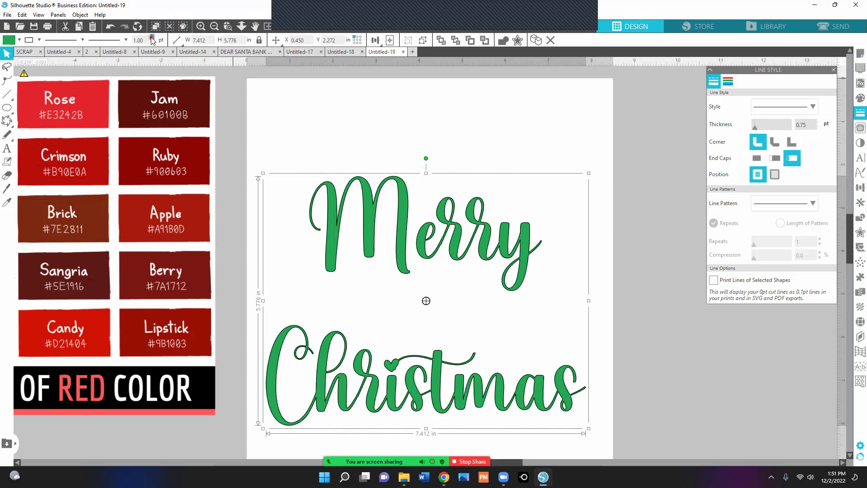
click(152, 39)
click(152, 39)
click(152, 39)
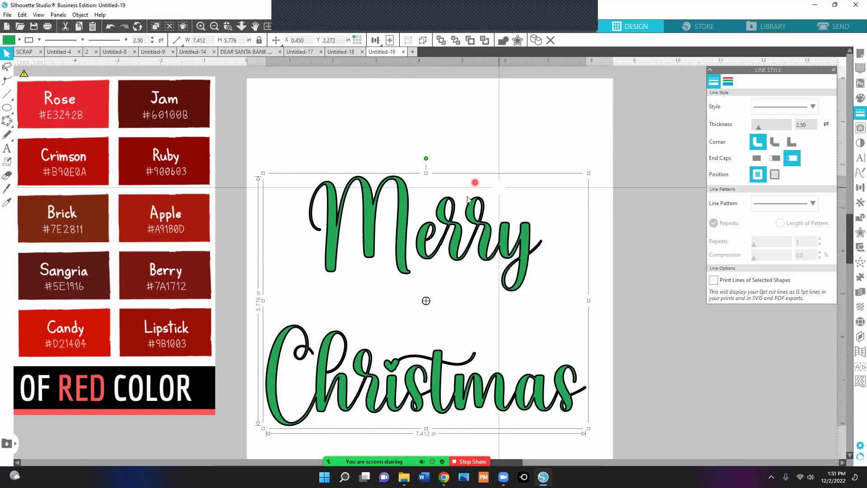
Step: Open the design's print preview and start printing from it
key(i)
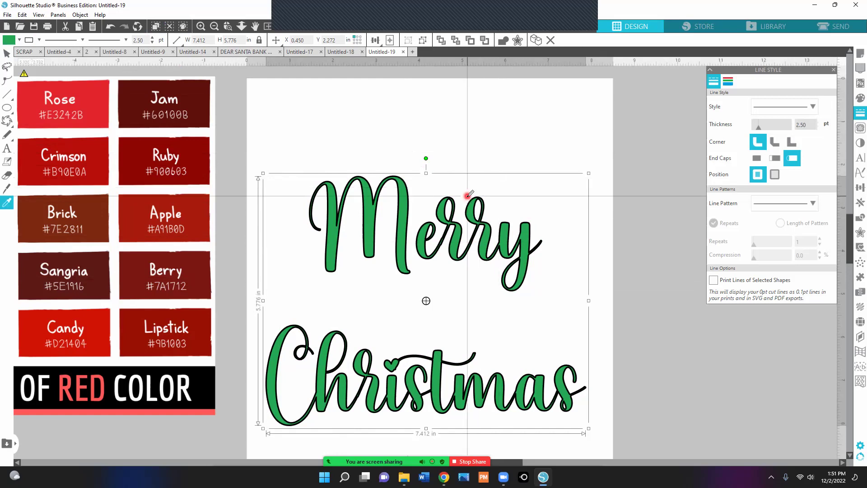
click(468, 195)
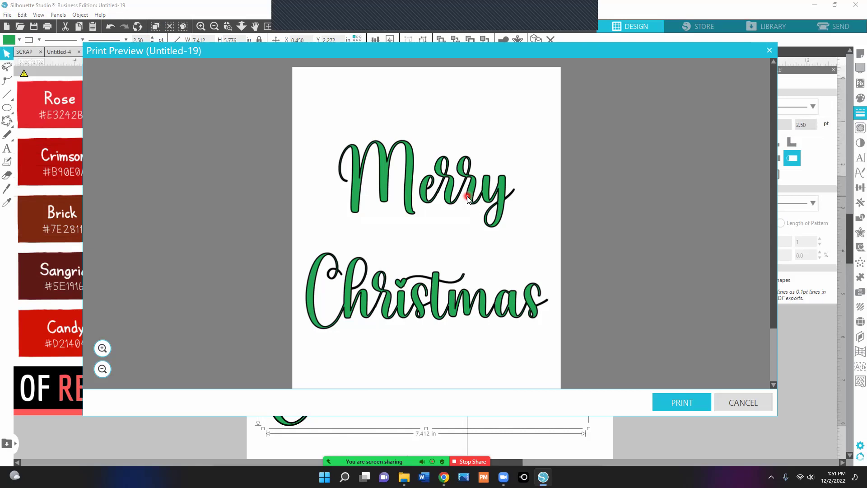
click(683, 401)
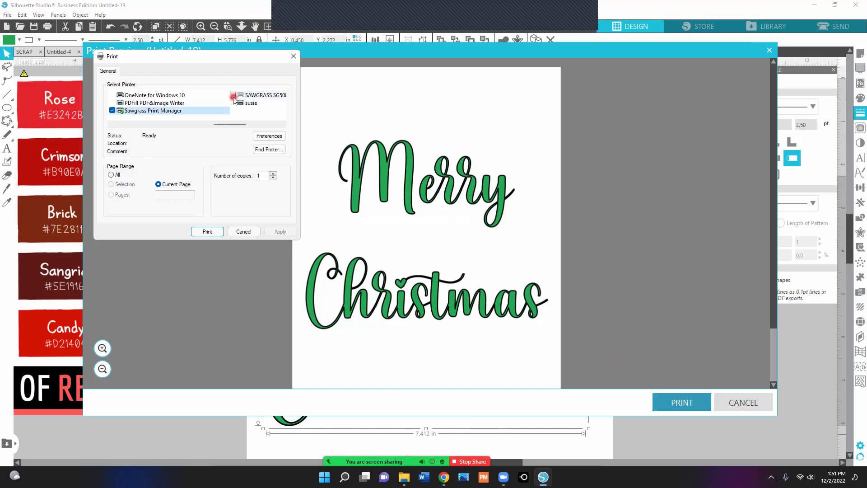
Step: Choose Sawgrass Print Manager as the printer and send the print job
click(245, 67)
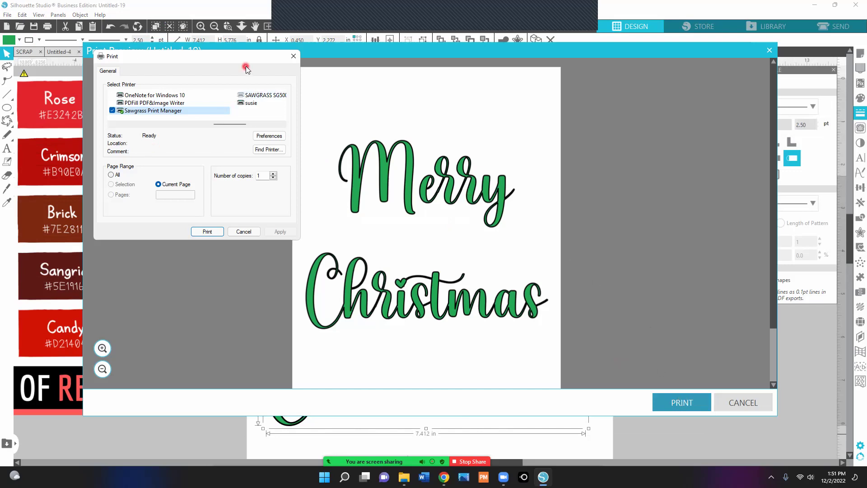
click(230, 125)
drag(242, 120, 235, 122)
click(269, 95)
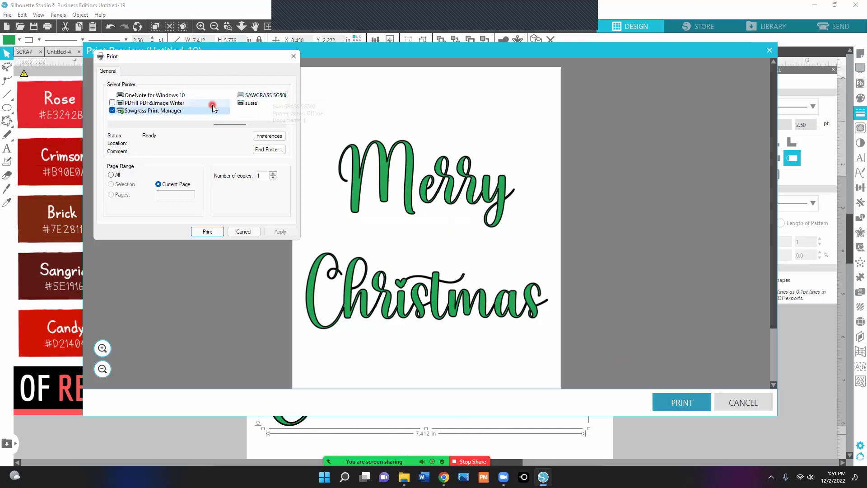
click(173, 114)
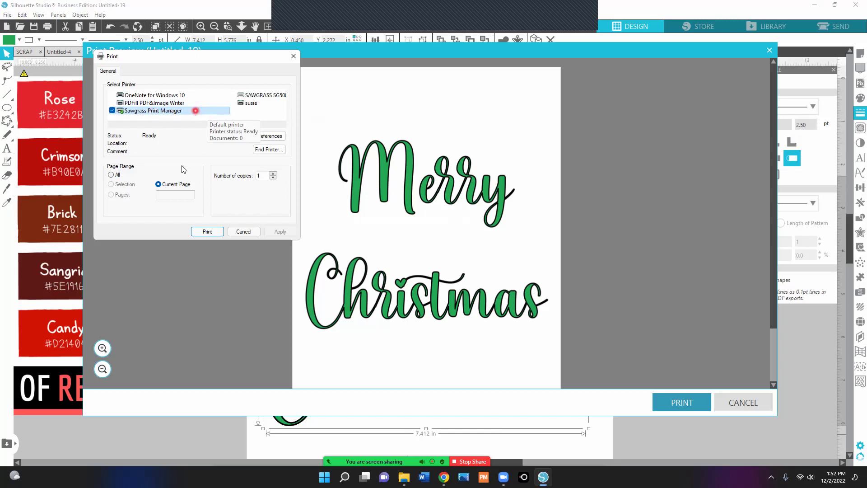
click(209, 232)
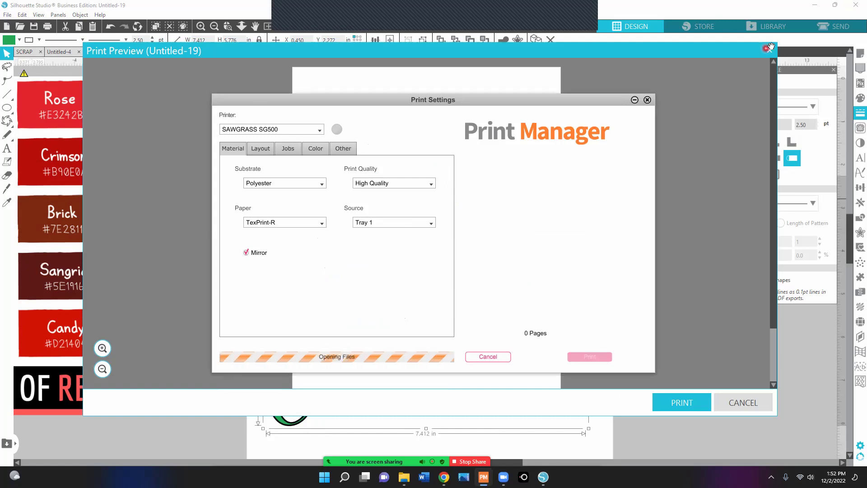
Step: Close the print preview, restore Print Manager from the taskbar, and close its settings window
click(769, 50)
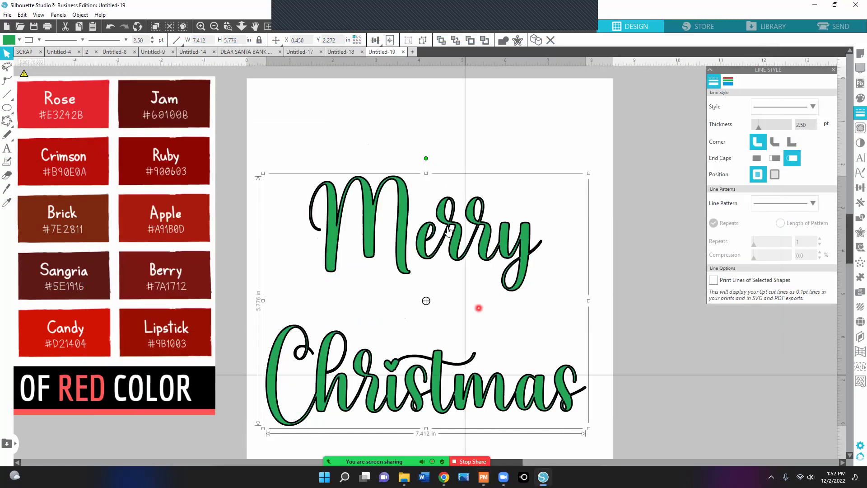
click(483, 477)
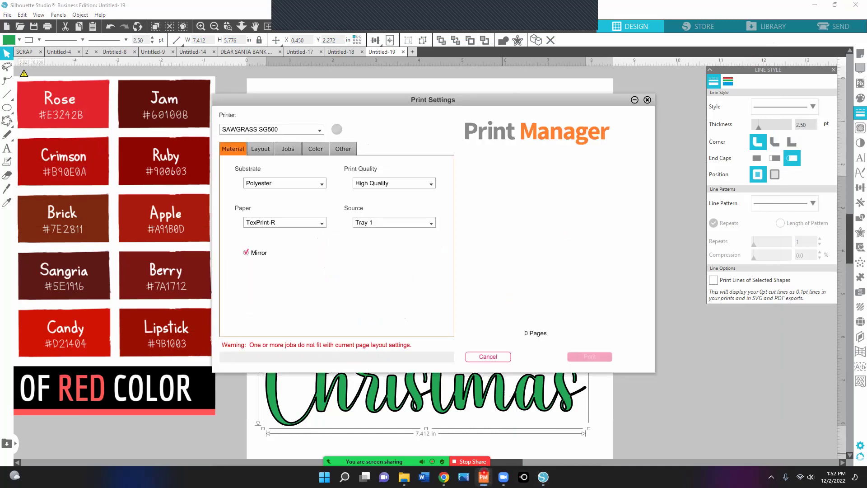
mouse_move(478, 473)
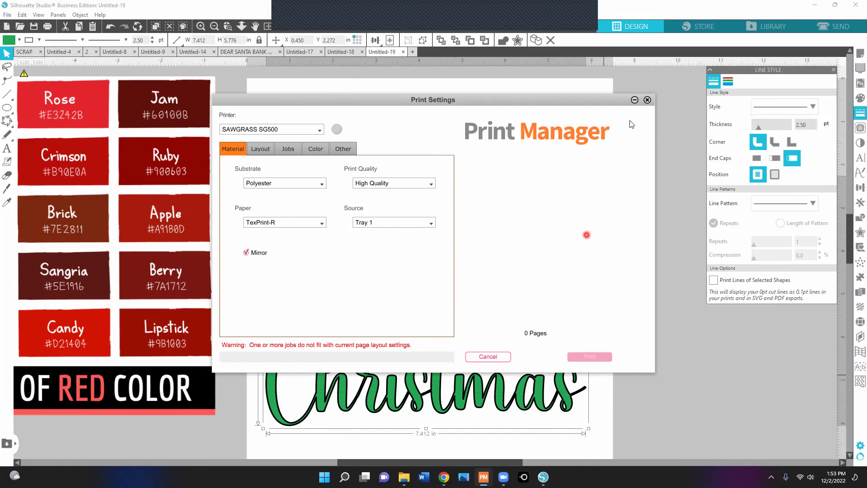
click(649, 100)
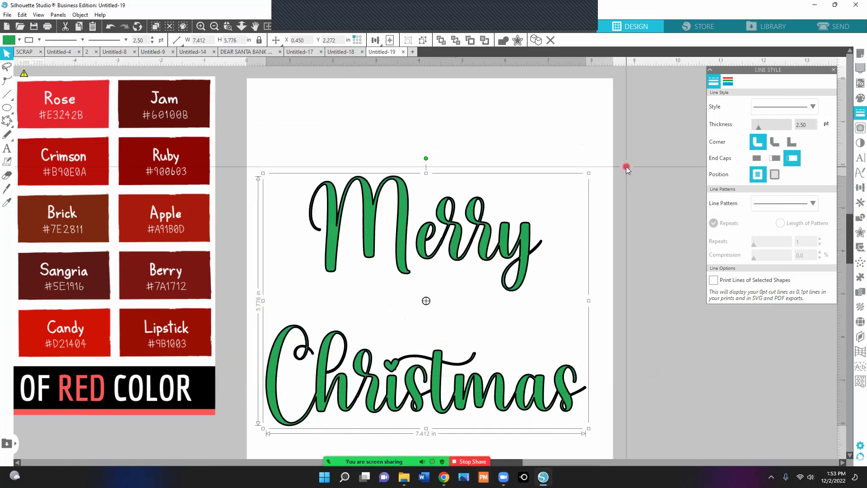